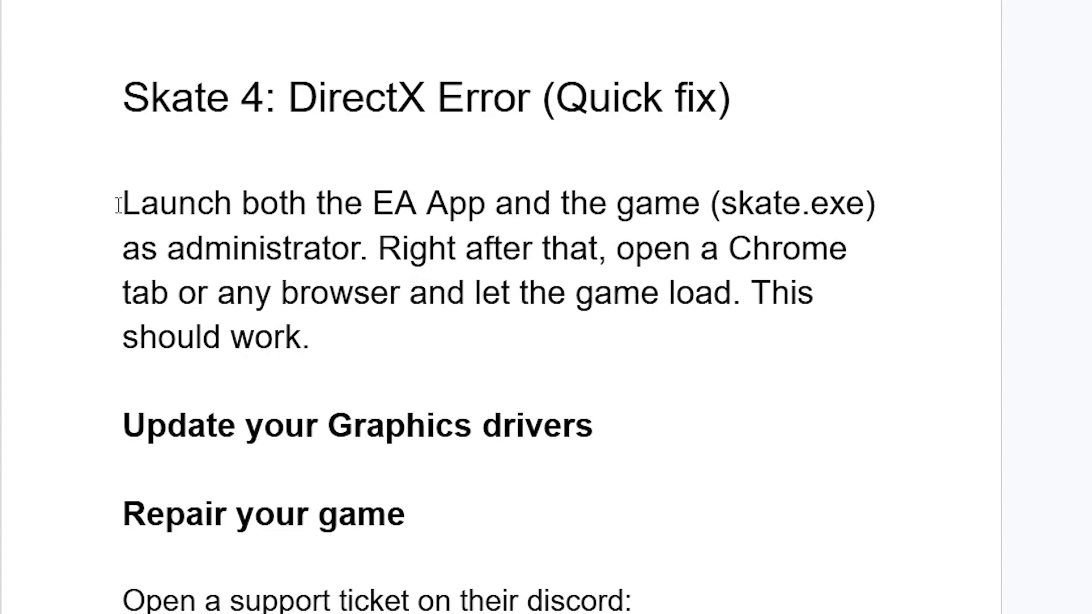
# - Highlight the opening words of the instruction to launch the EA App and game as administrator
pyautogui.moveTo(118, 204); pyautogui.dragTo(515, 216)
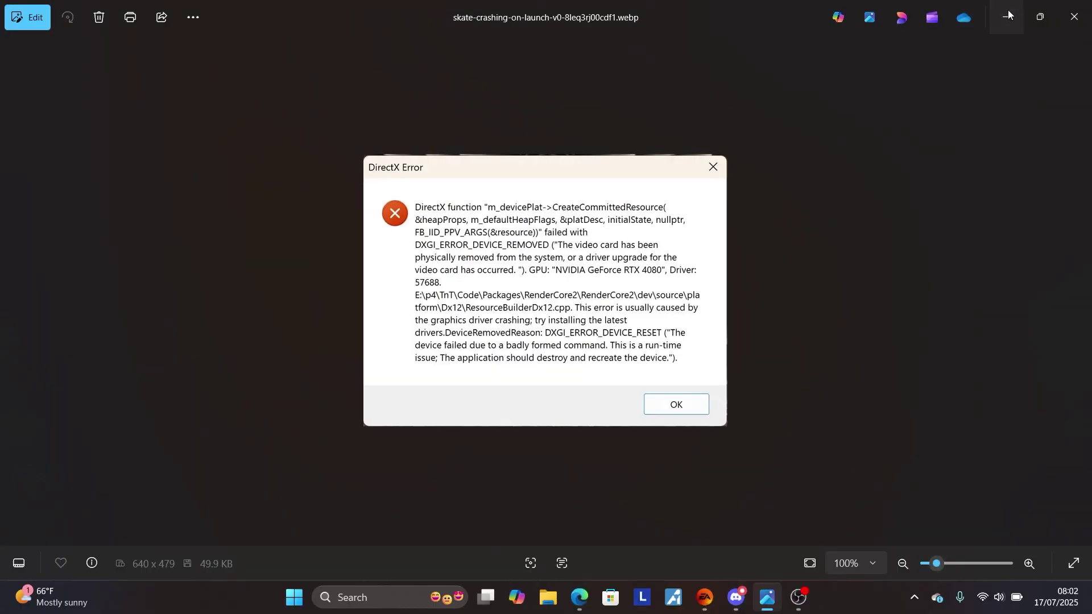
# - Minimize the browser to the desktop and bring the EA app window forward
pyautogui.click(1007, 10)
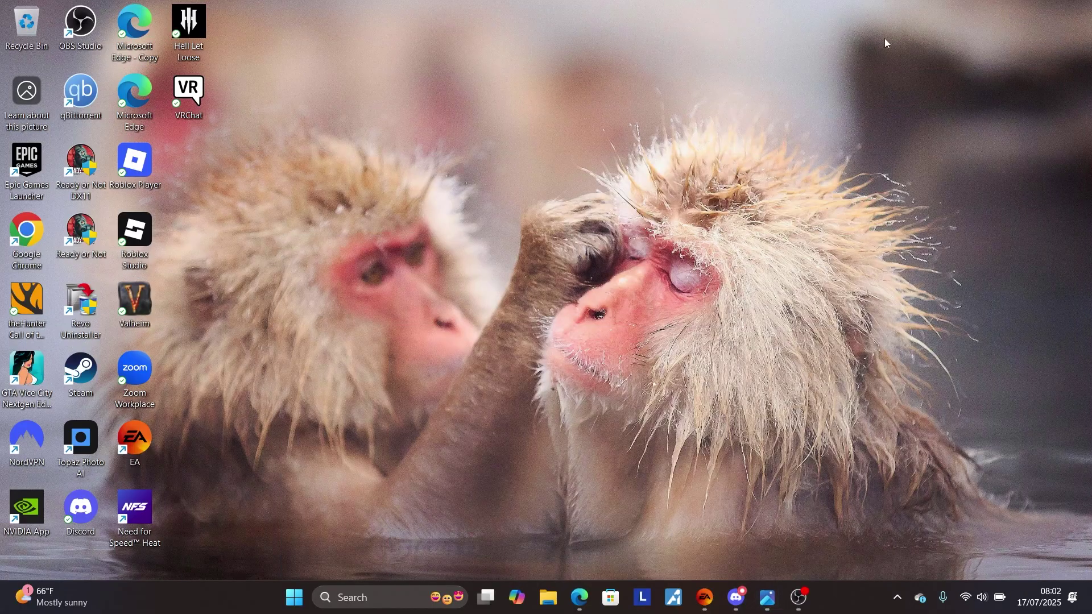
pyautogui.rightClick(145, 441)
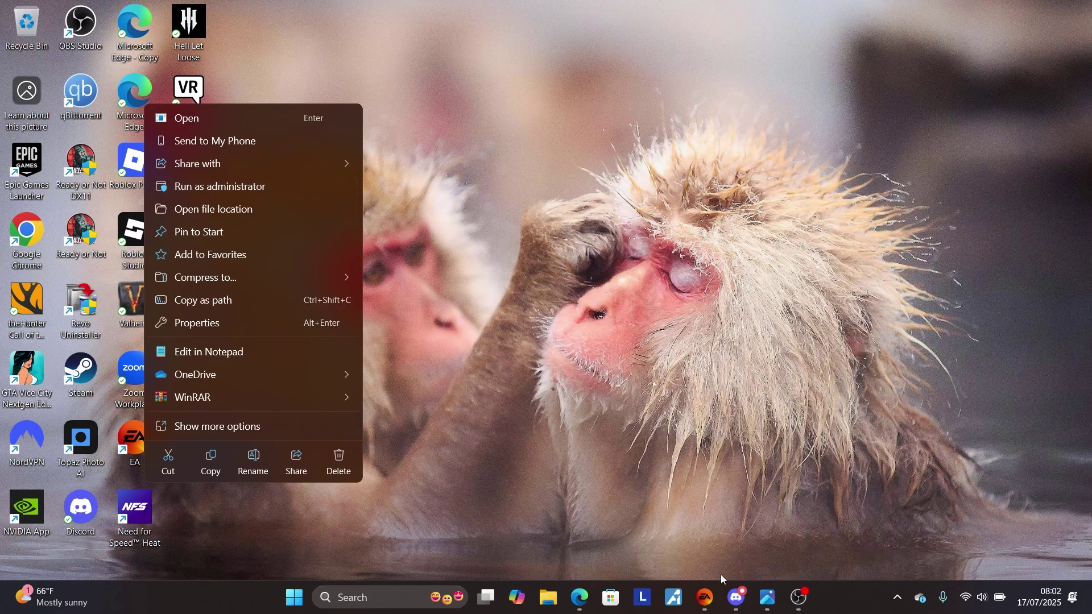
pyautogui.click(705, 597)
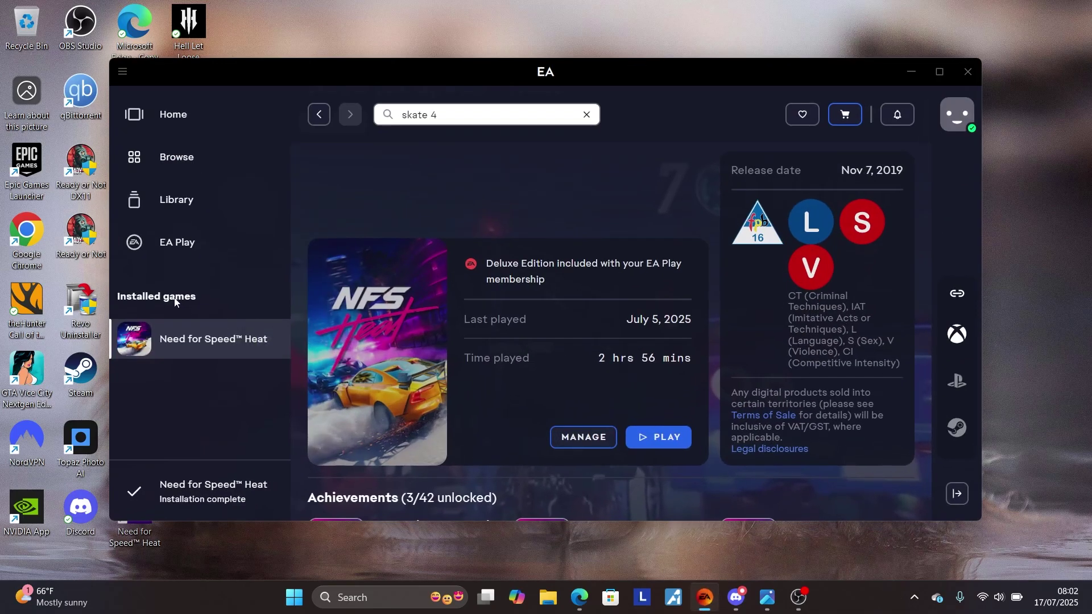
# - Open Need for Speed Heat's install folder from its EA app properties
pyautogui.moveTo(216, 339)
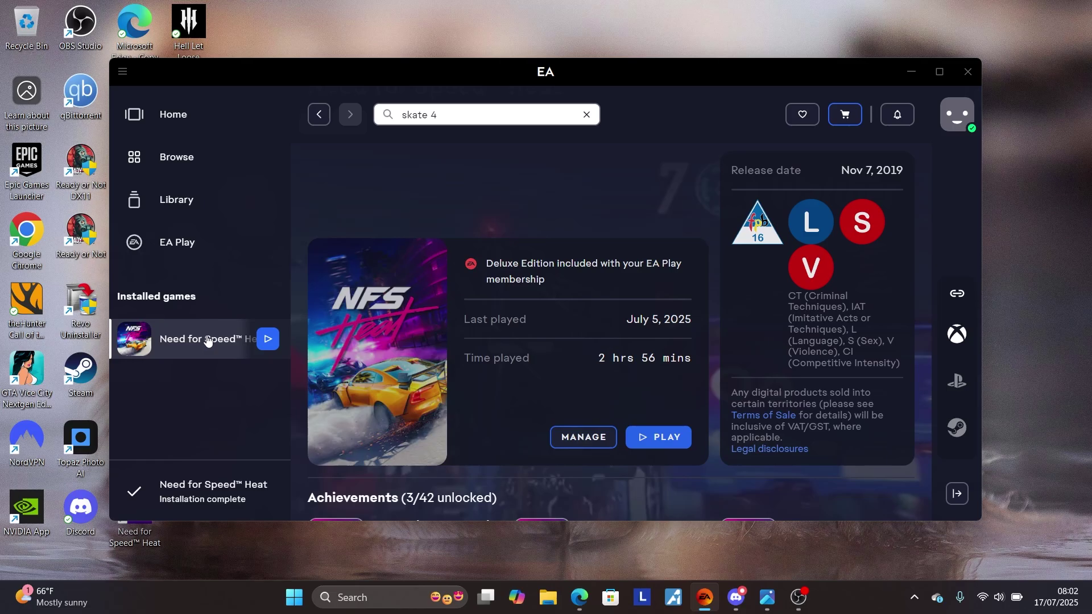
pyautogui.click(582, 439)
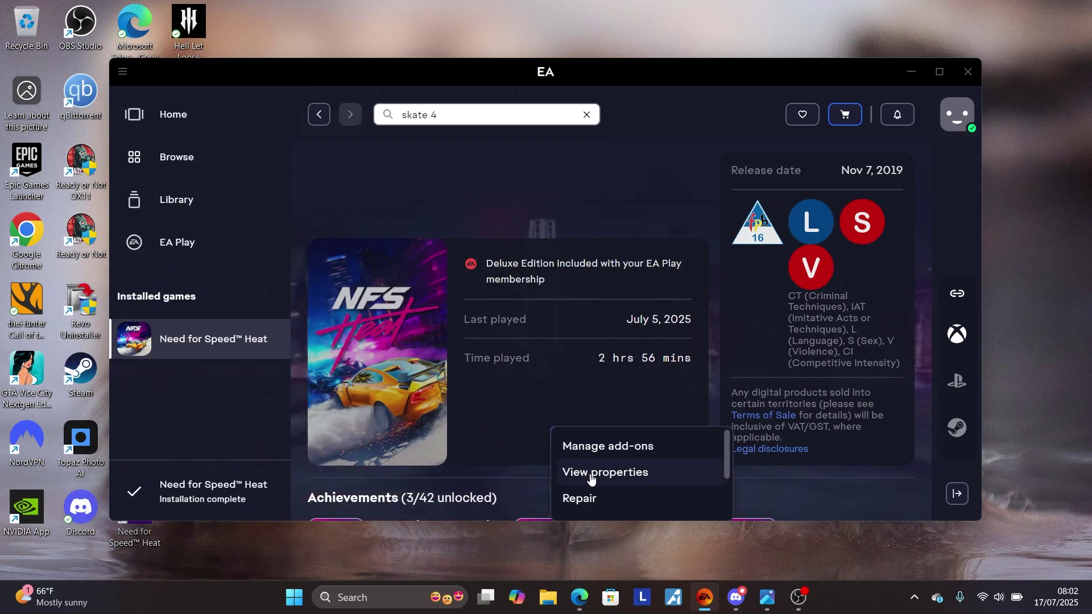
pyautogui.click(591, 477)
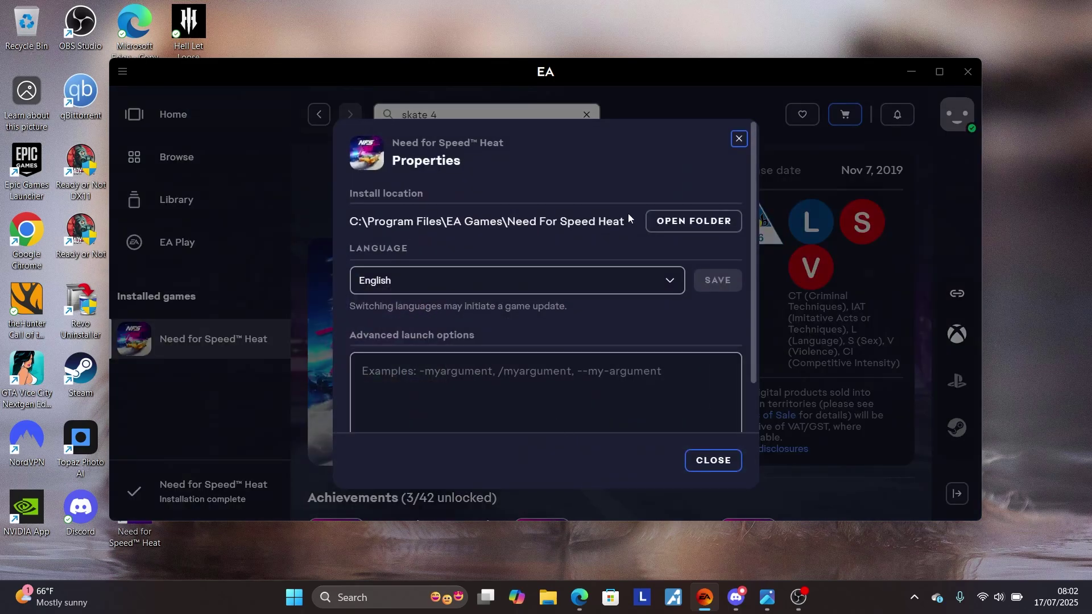
pyautogui.click(680, 221)
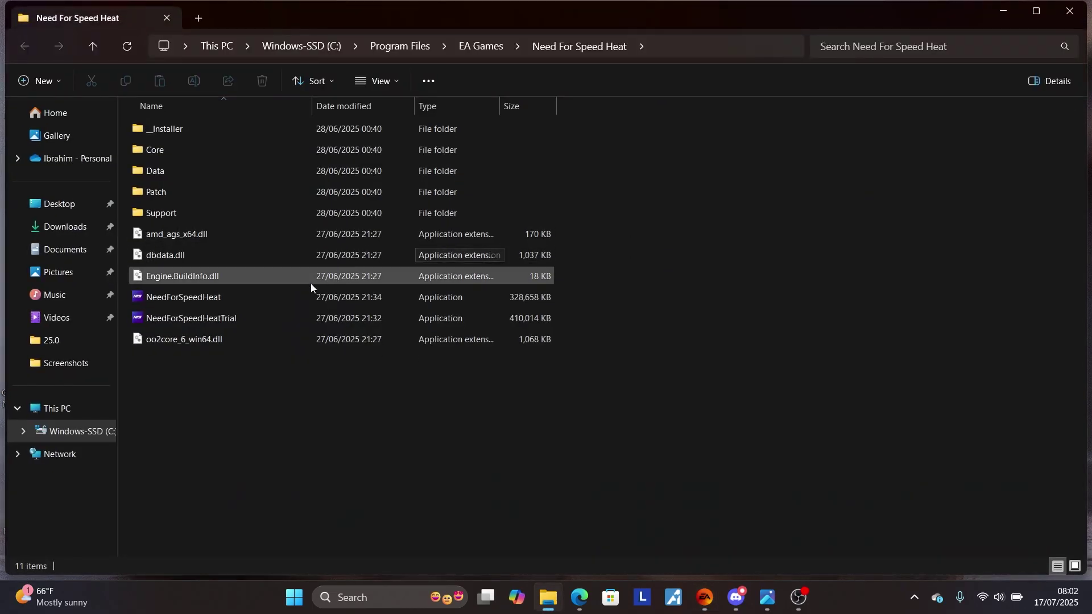
# - Launch the NeedForSpeedHeat application with Run as administrator
pyautogui.click(390, 296)
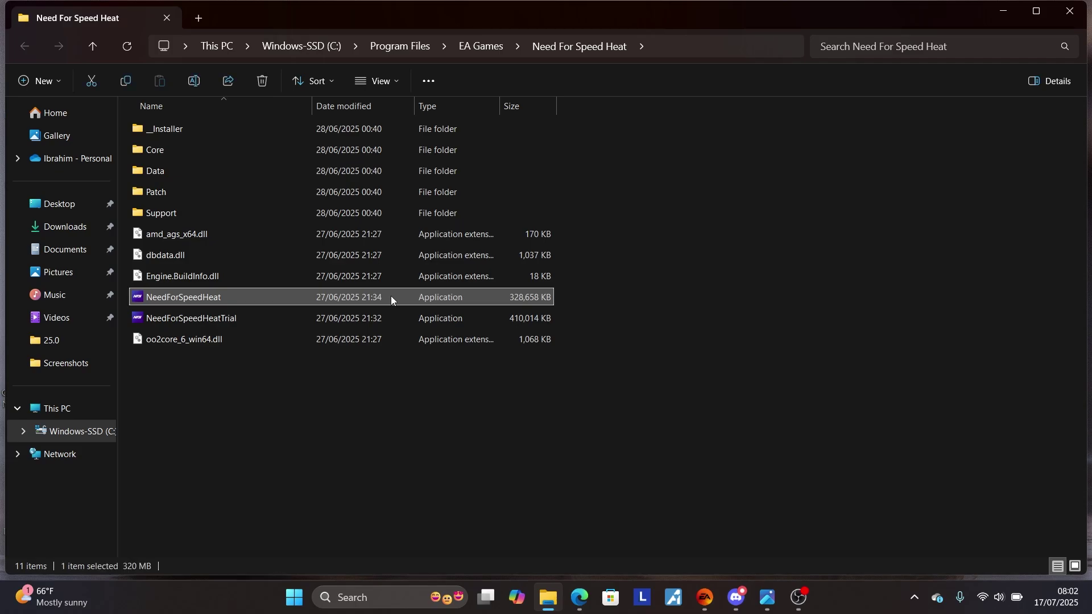
pyautogui.rightClick(391, 295)
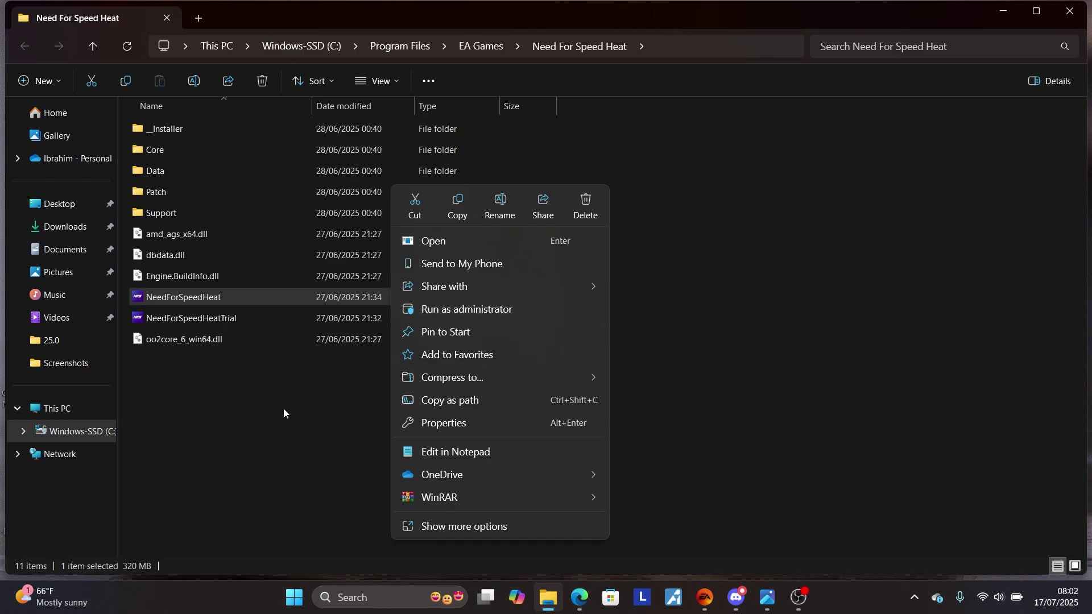
pyautogui.click(581, 601)
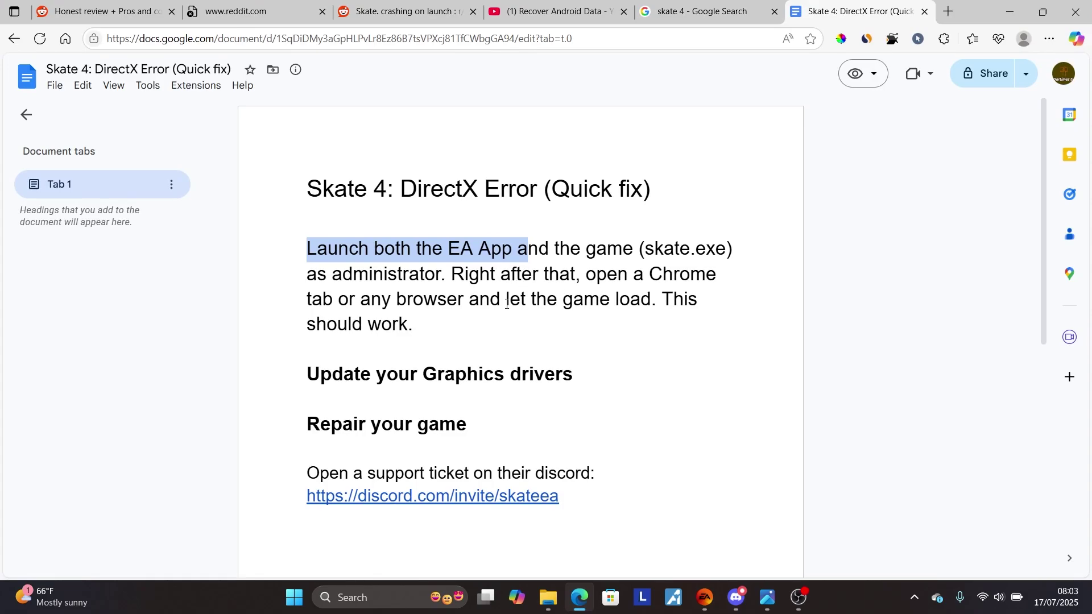
# - Highlight the admin-launch paragraph and the 'Update your Graphics drivers' heading, then minimize File Explorer
pyautogui.moveTo(445, 322); pyautogui.dragTo(298, 234)
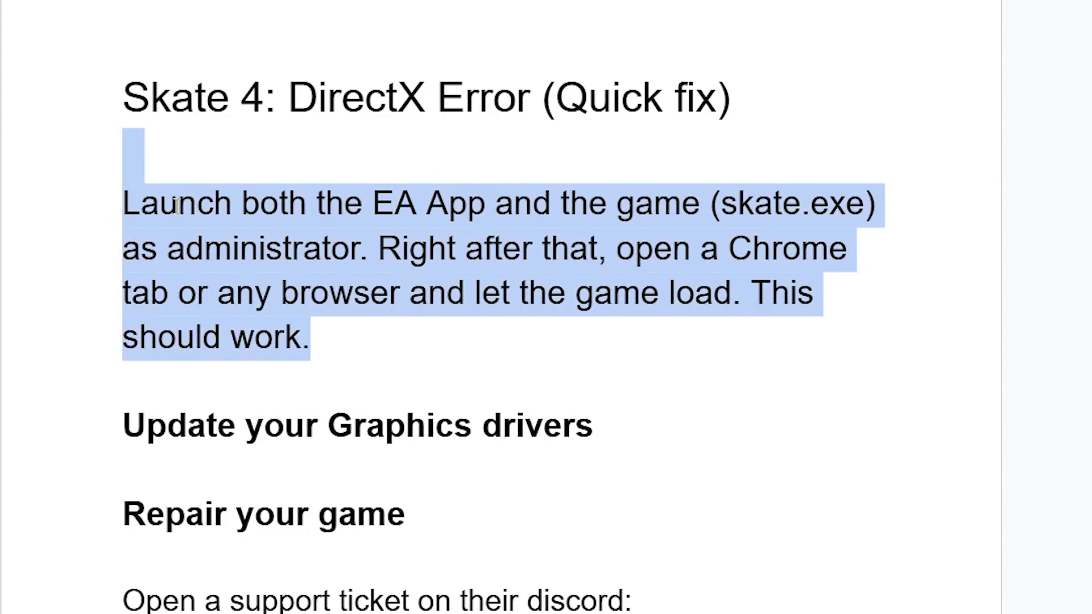
pyautogui.moveTo(117, 433); pyautogui.dragTo(681, 433)
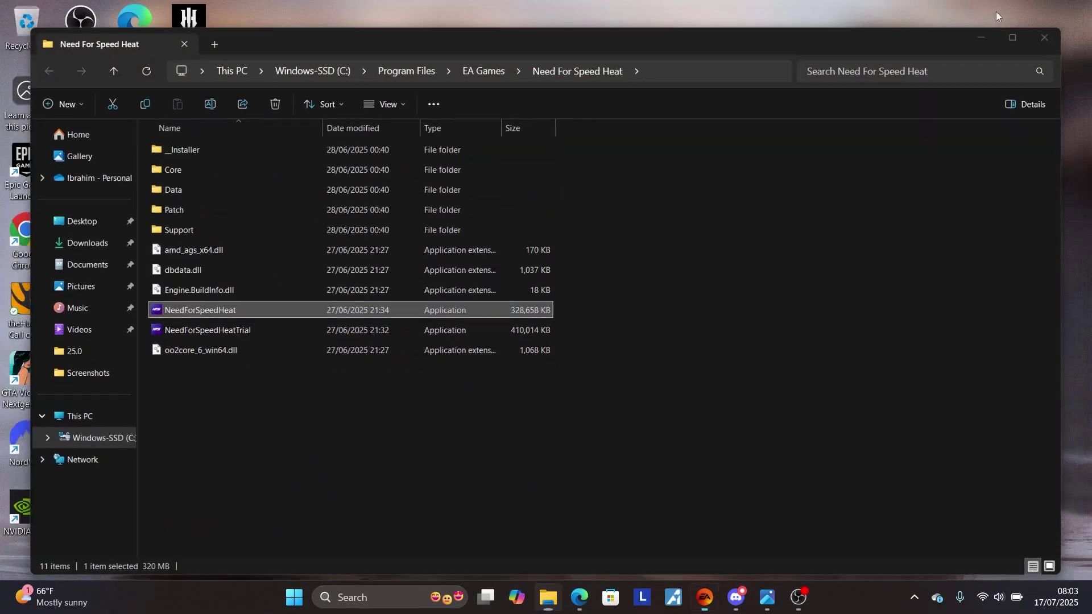
pyautogui.click(995, 11)
# - Search Windows for 'nvidi' and launch the NVIDIA App
pyautogui.click(905, 80)
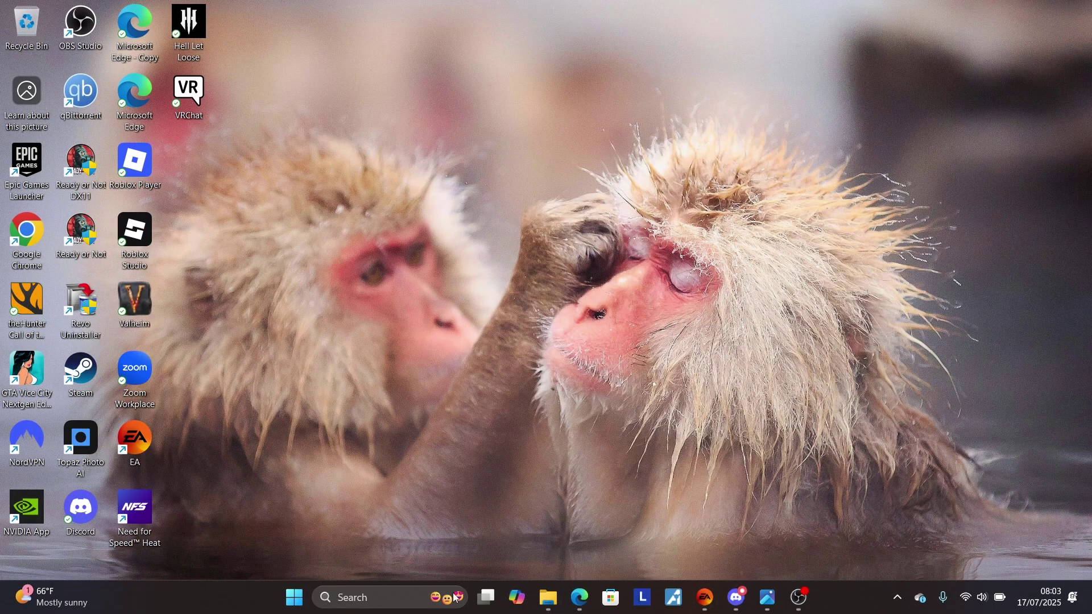
pyautogui.click(393, 604)
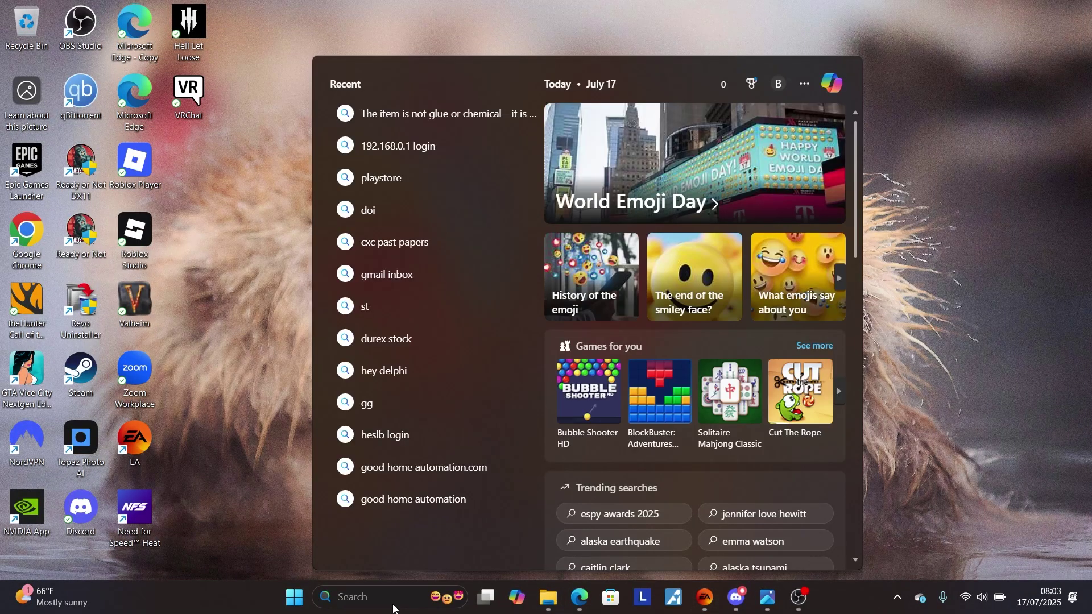
pyautogui.write('n')
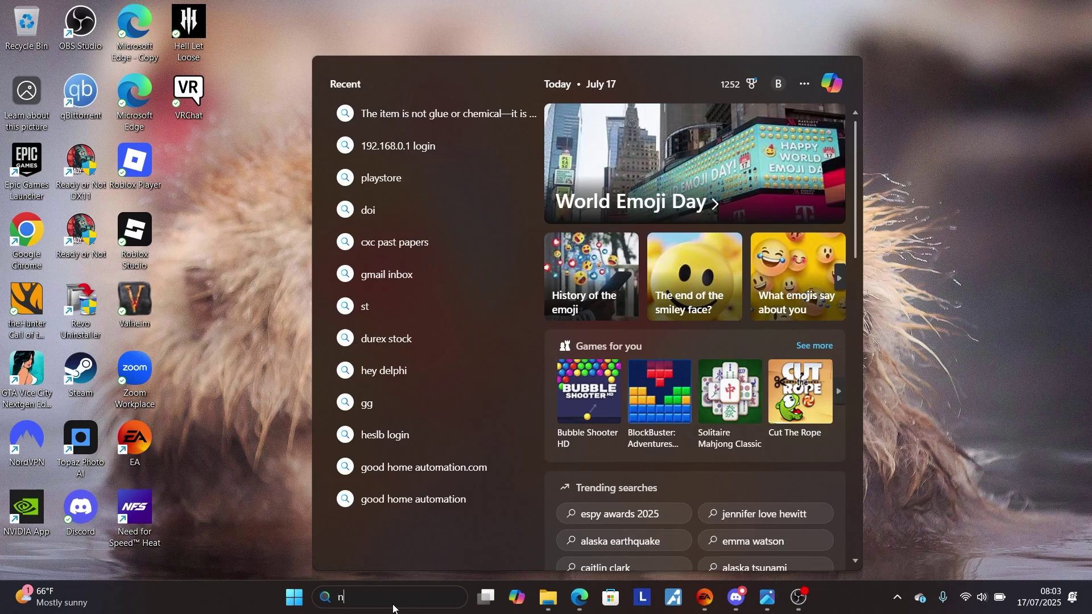
pyautogui.write('vidiA App')
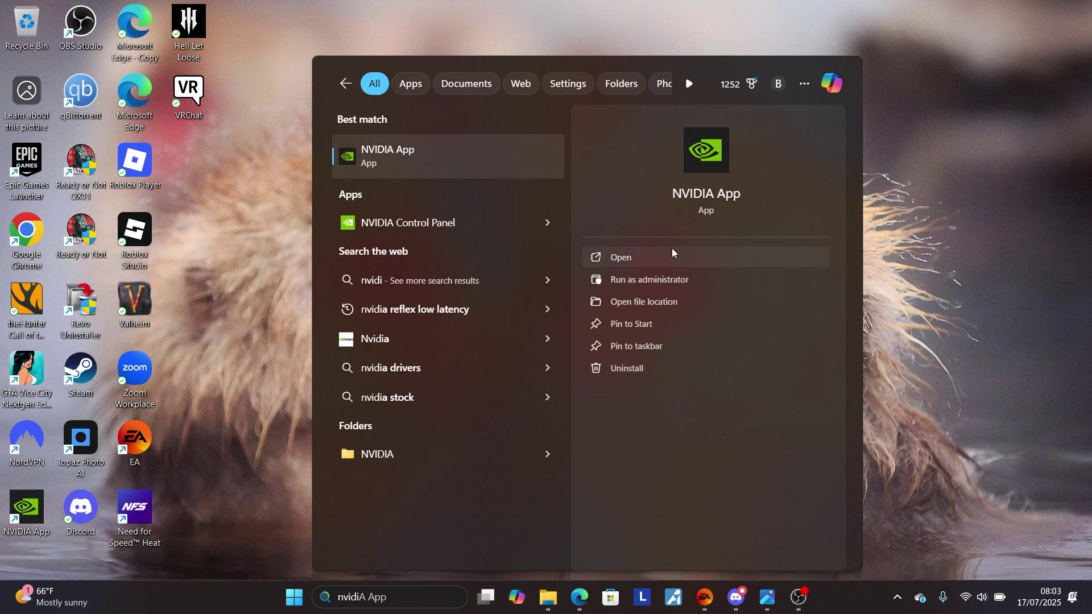
pyautogui.click(682, 258)
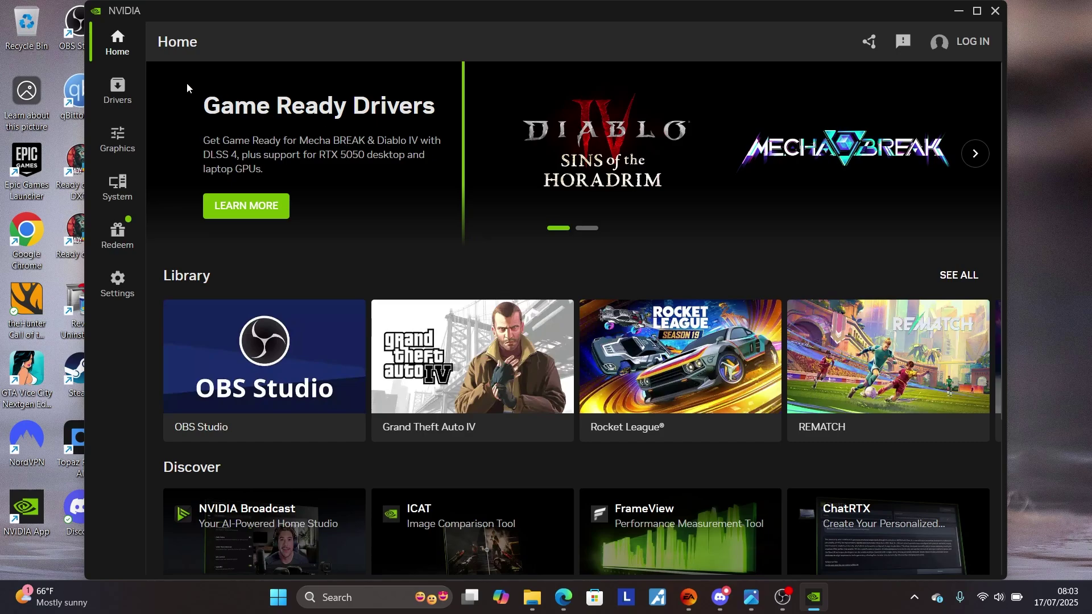
# - Confirm driver 576.88 is current in NVIDIA App, then highlight the 'Repair your game' heading
pyautogui.click(126, 93)
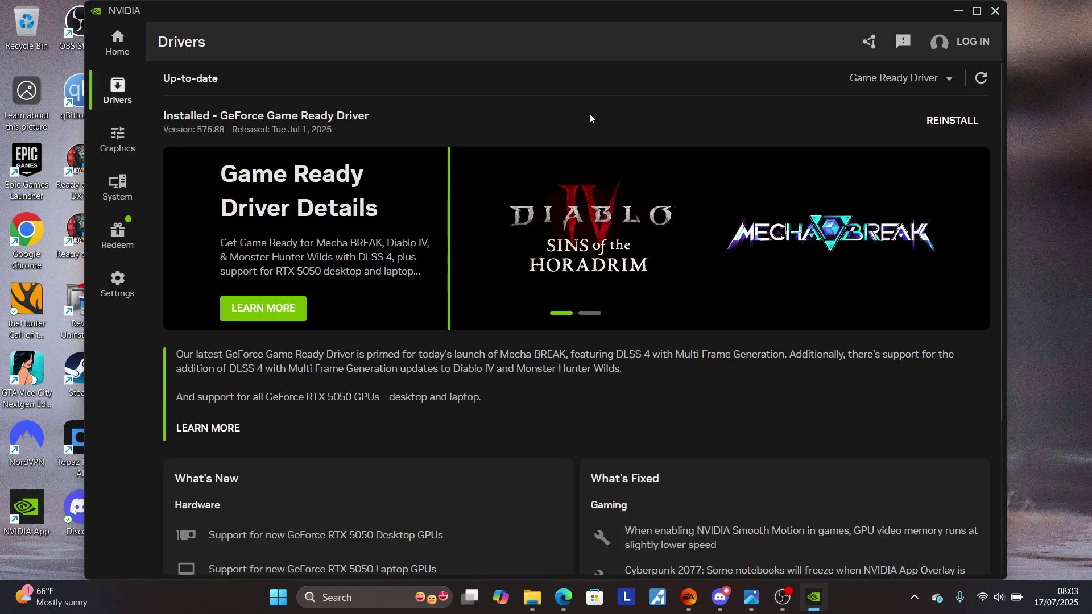
pyautogui.click(981, 78)
pyautogui.click(957, 12)
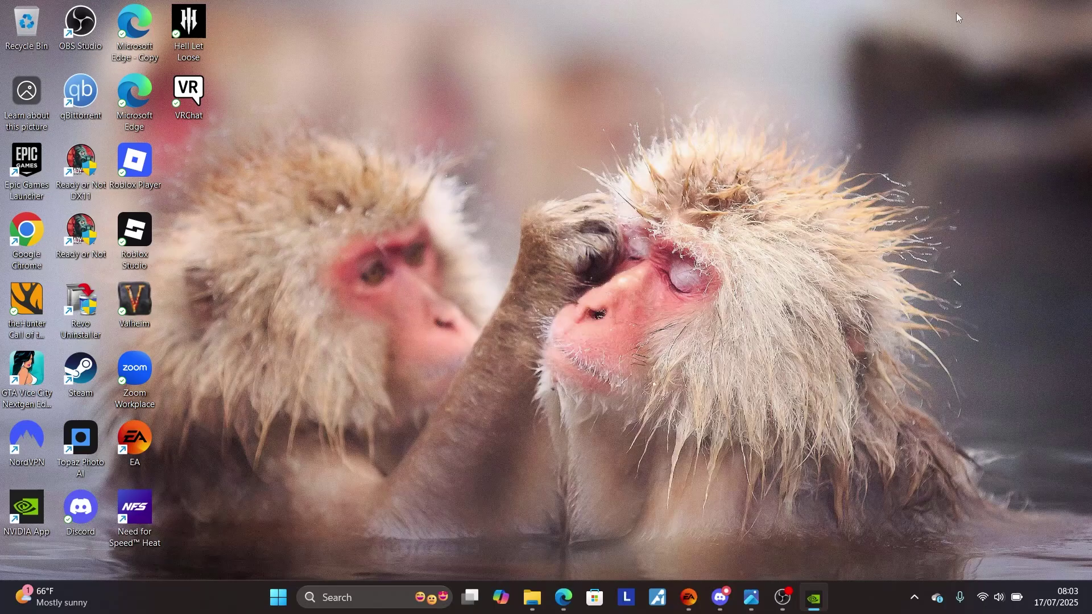
pyautogui.click(563, 597)
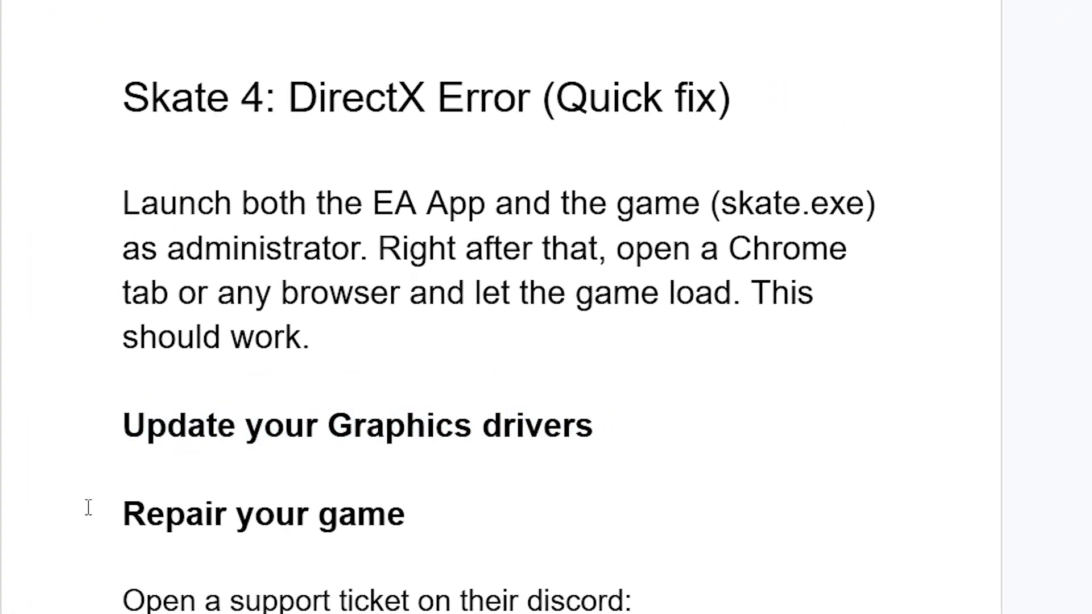
pyautogui.moveTo(90, 509); pyautogui.dragTo(476, 536)
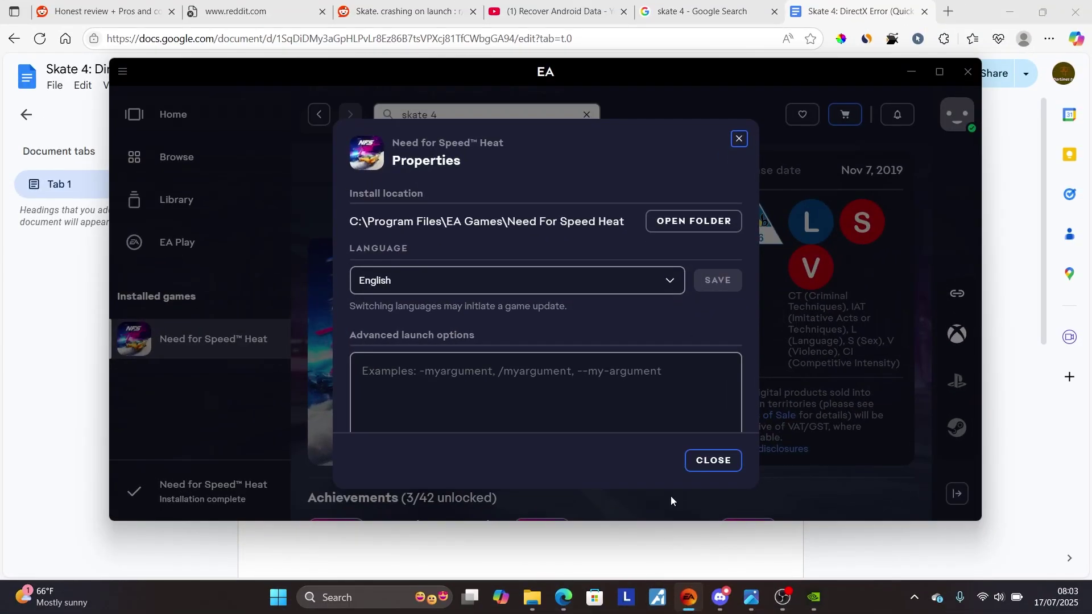
# - Close Need for Speed Heat's Properties, show Repair under MANAGE, then close the EA app
pyautogui.click(739, 139)
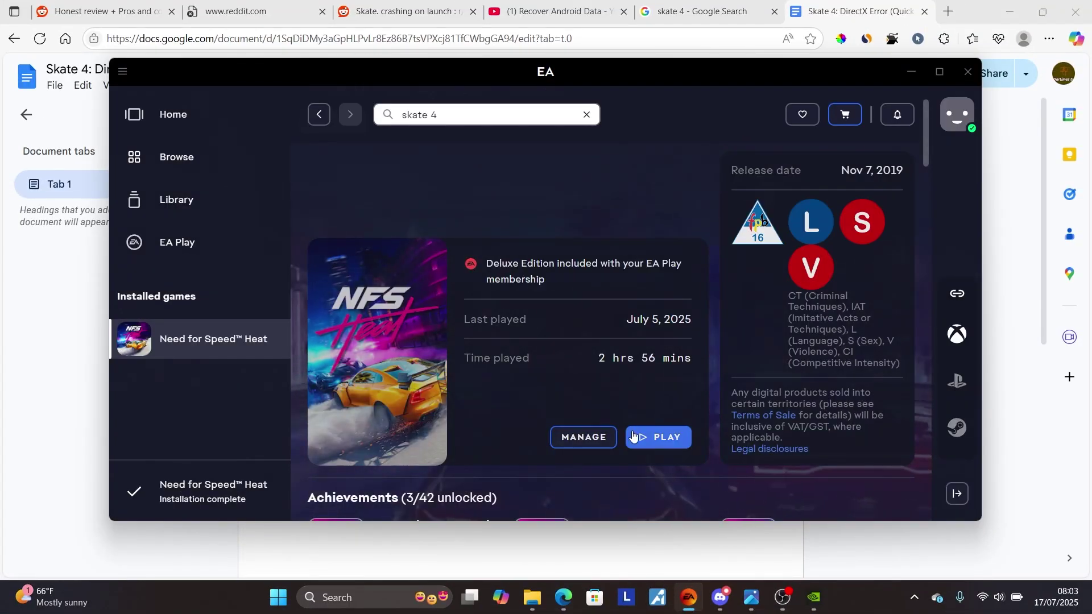
pyautogui.moveTo(173, 344)
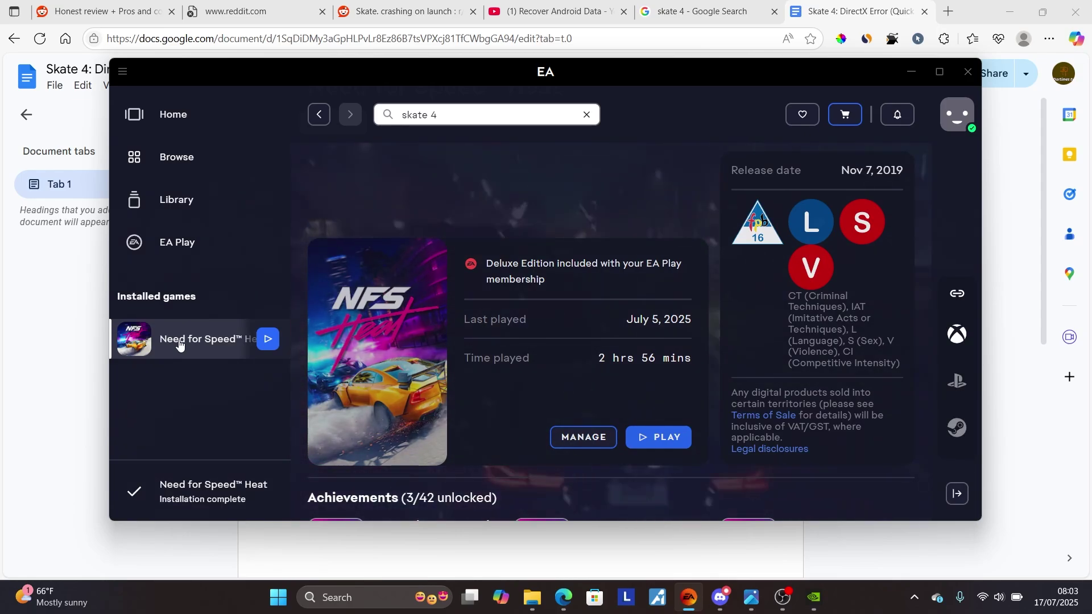
pyautogui.click(583, 437)
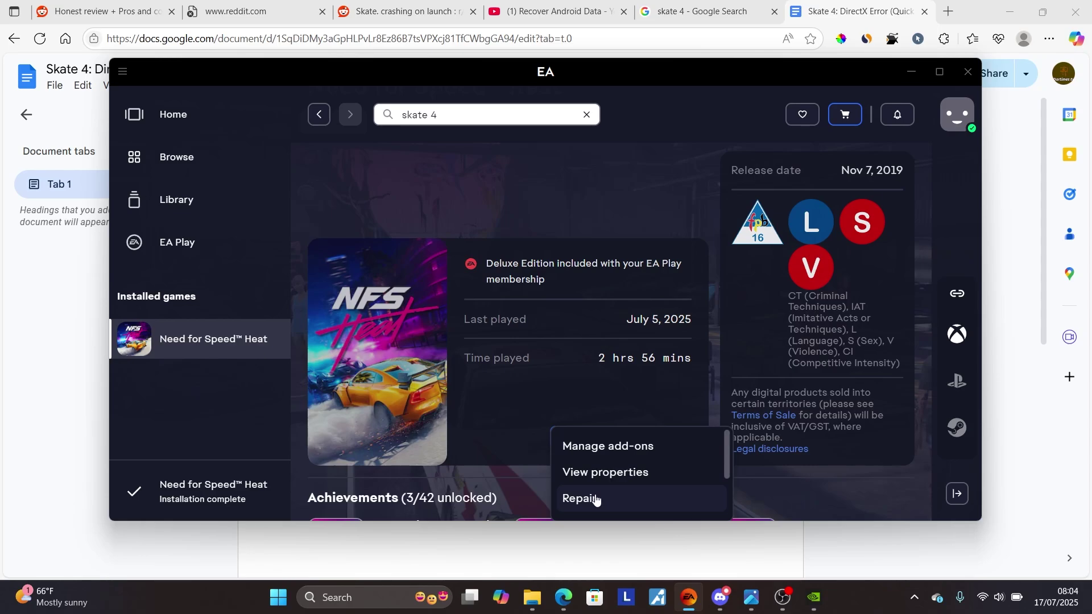
pyautogui.scroll(-3, 606, 409)
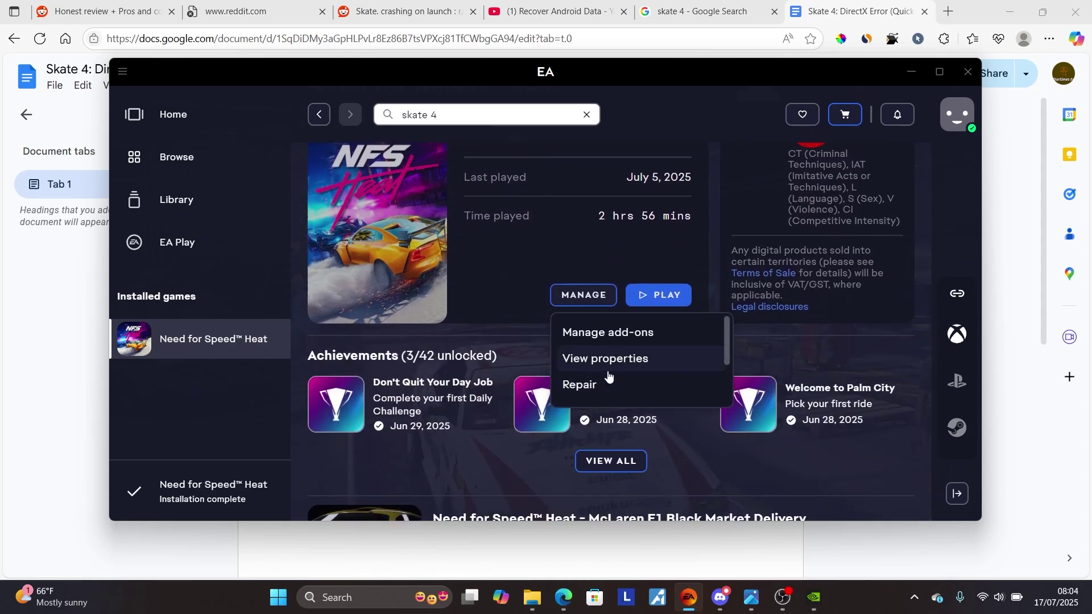
pyautogui.click(968, 73)
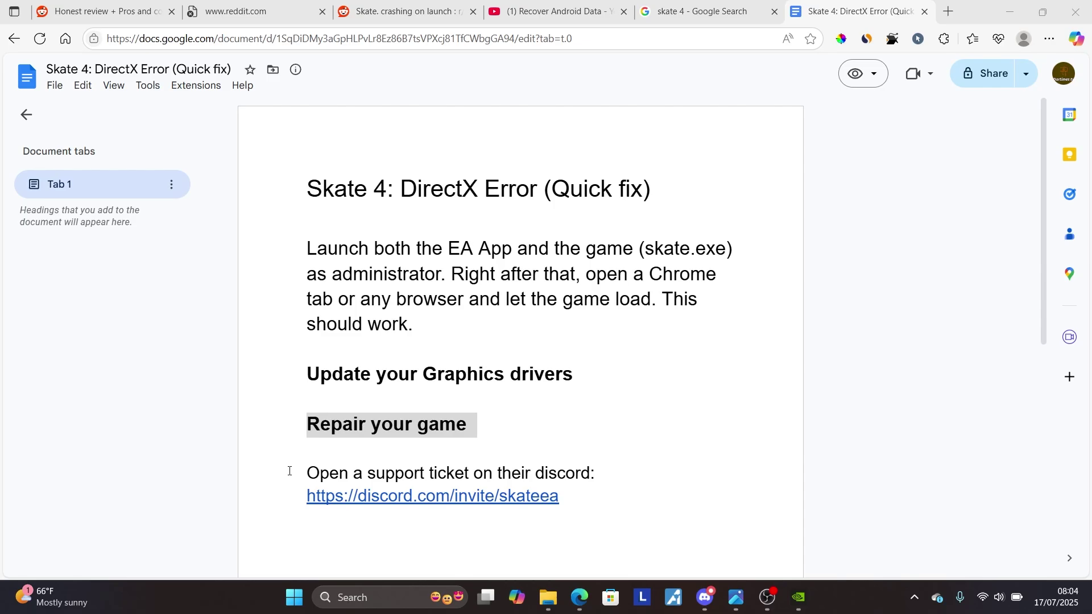
# - Highlight 'Open a support ticket on their discord:' and bring up the skate. support-desk channel
pyautogui.moveTo(289, 471); pyautogui.dragTo(610, 498)
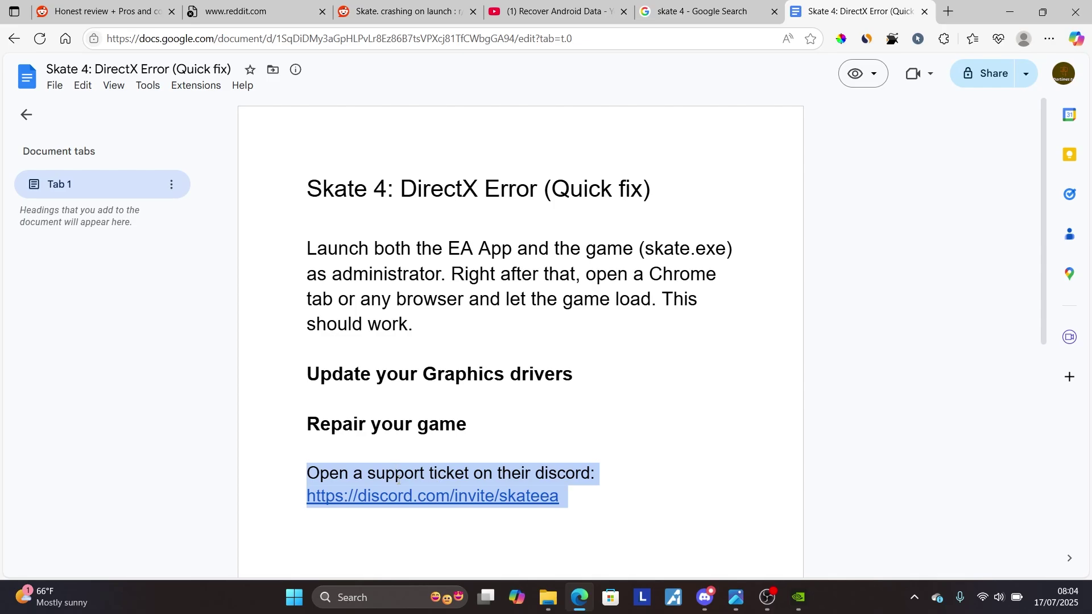
pyautogui.click(706, 597)
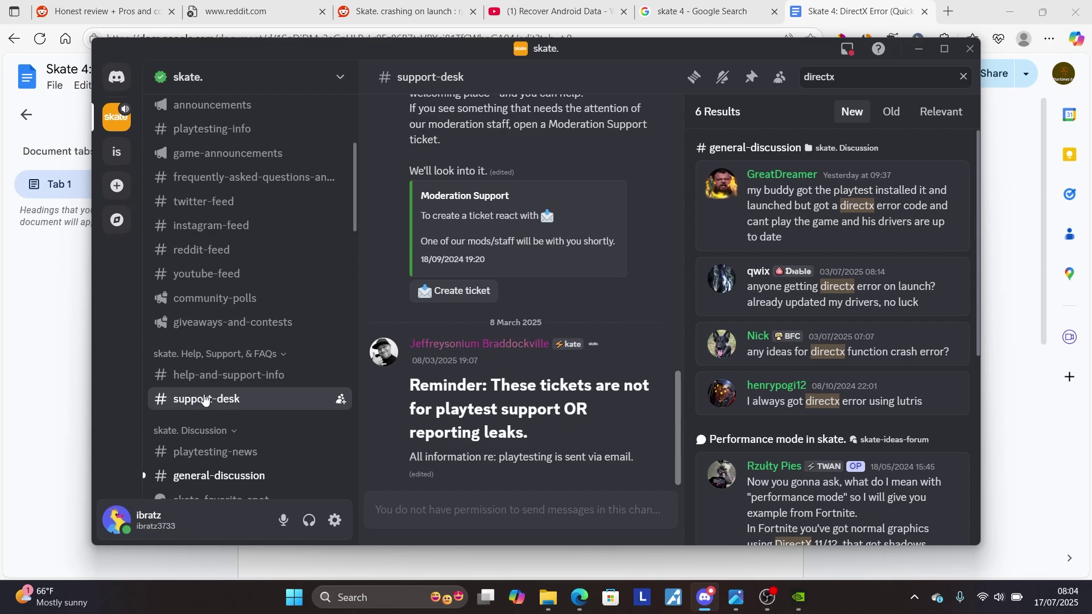
# - Scroll the support-desk channel, view the DirectX error screenshot, then highlight the run-as-administrator paragraph
pyautogui.scroll(3, 572, 310)
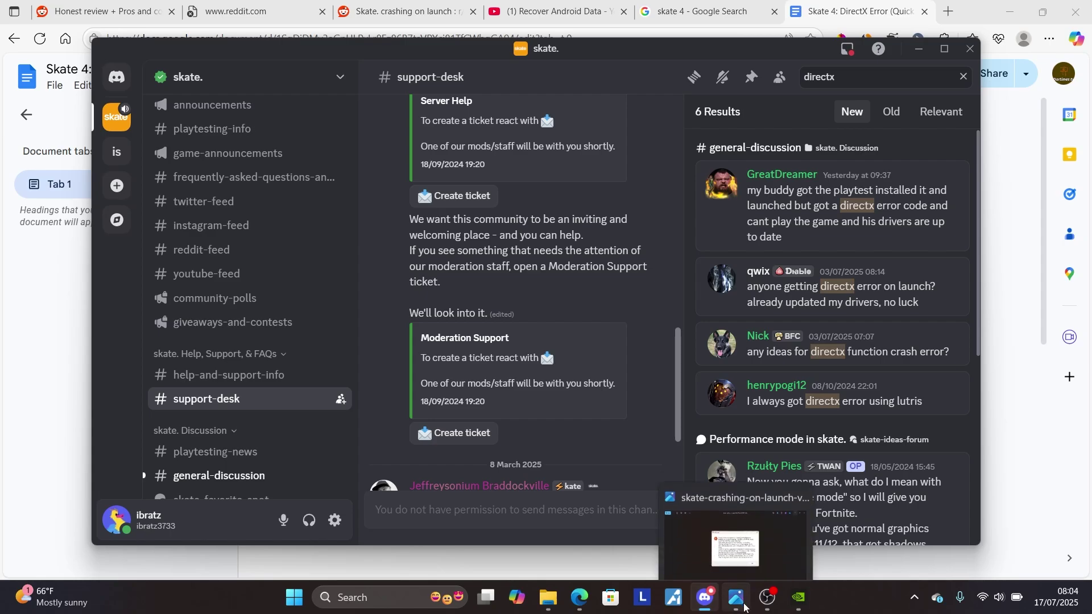
pyautogui.click(739, 603)
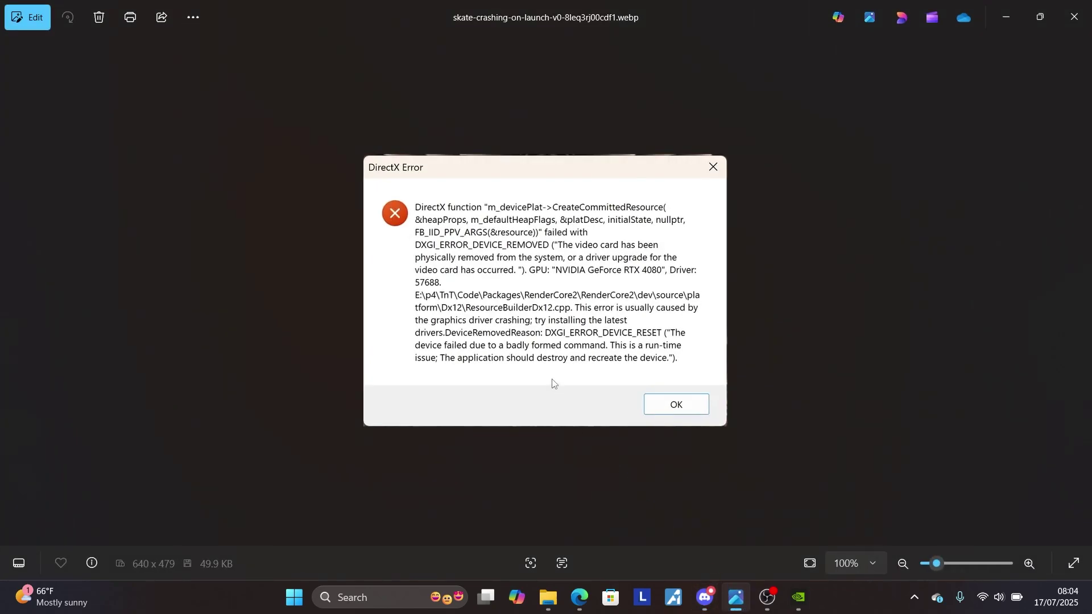
pyautogui.click(585, 599)
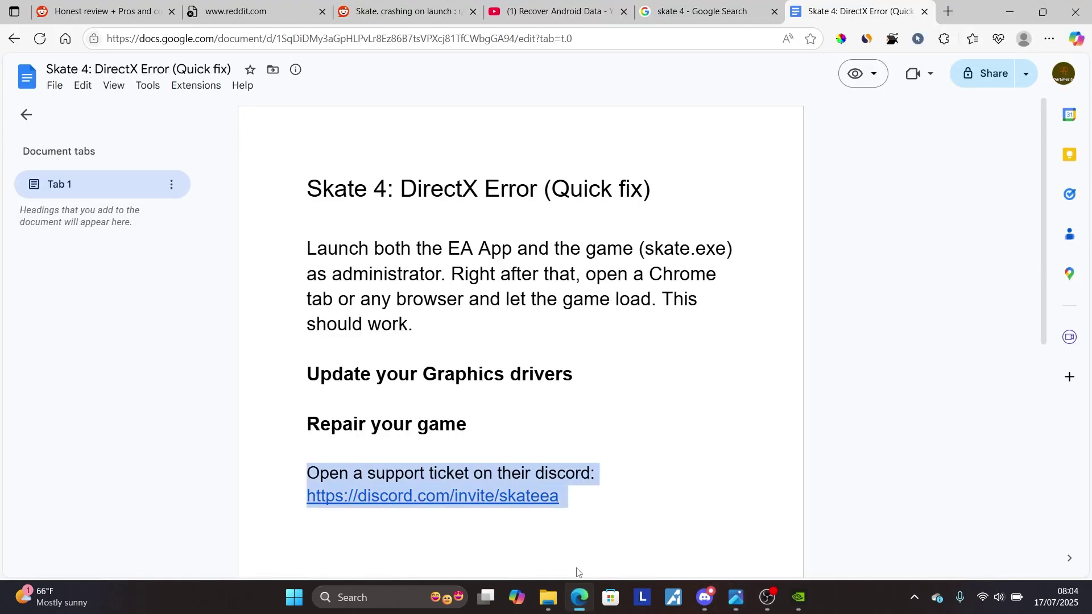
pyautogui.moveTo(294, 239); pyautogui.dragTo(438, 339)
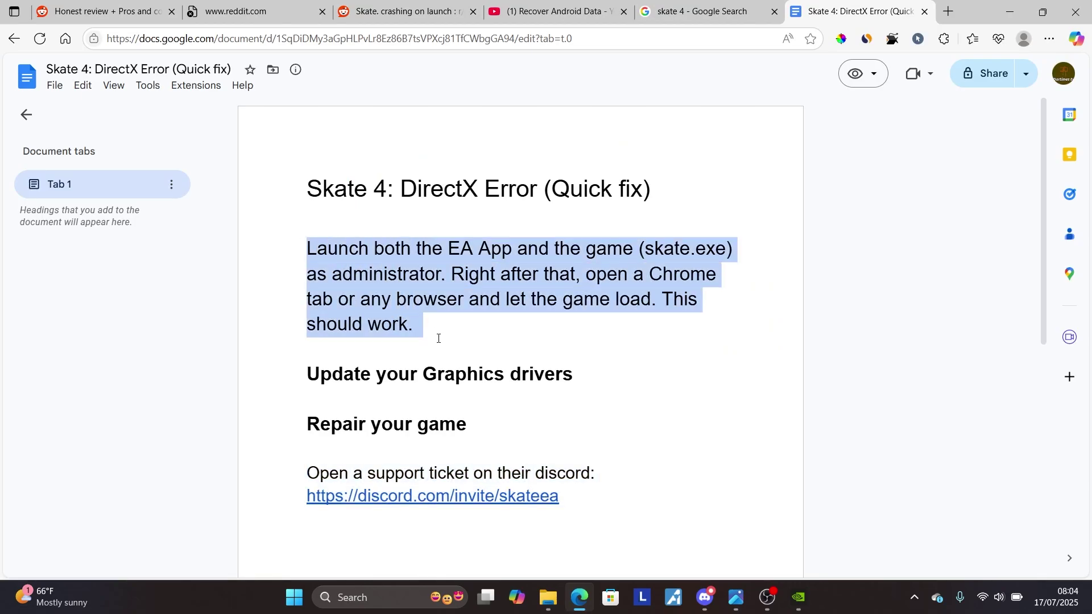